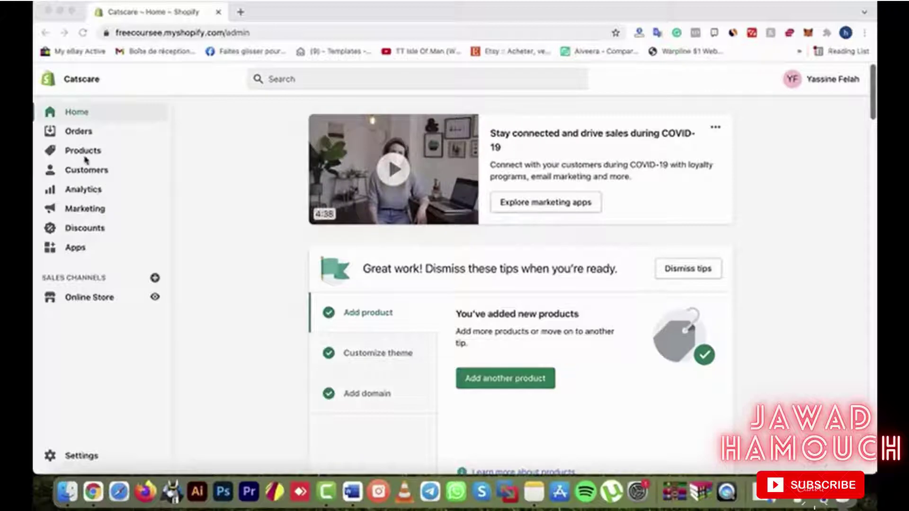
Open the store's product list and start adding a new product.
click(86, 157)
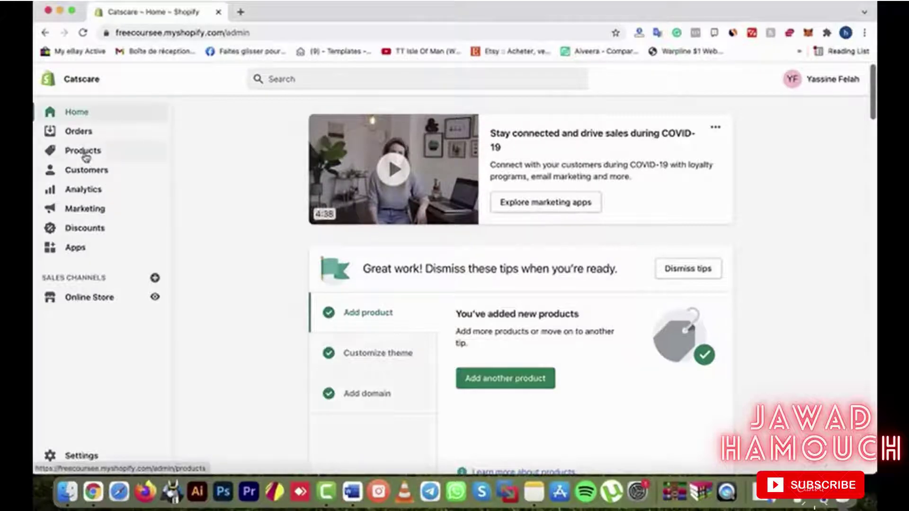
click(91, 152)
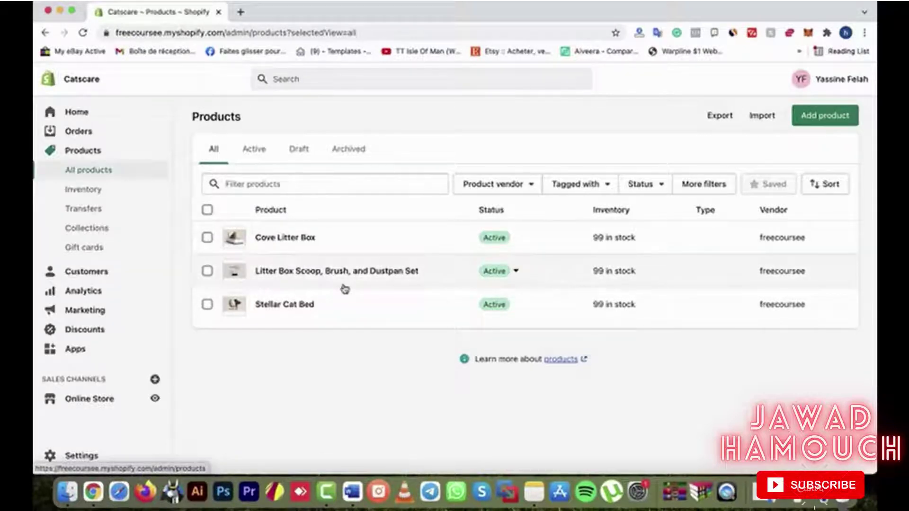
click(834, 124)
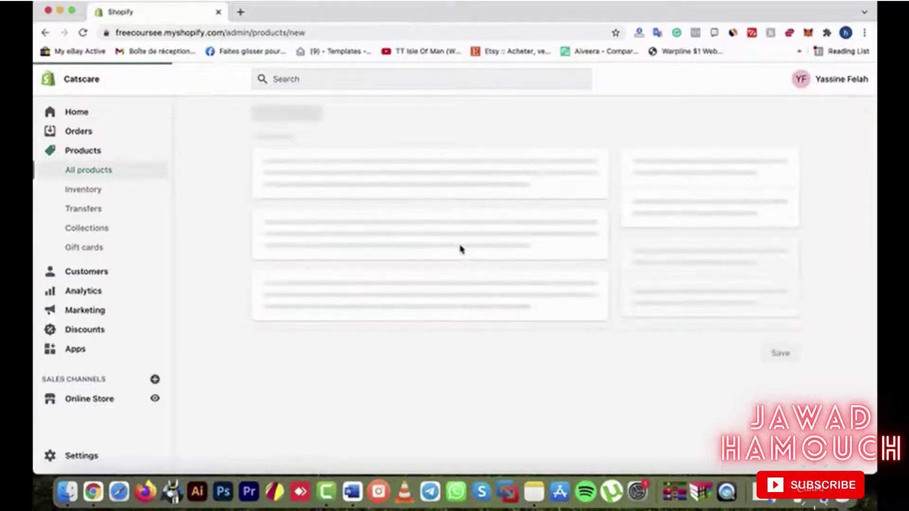
click(438, 171)
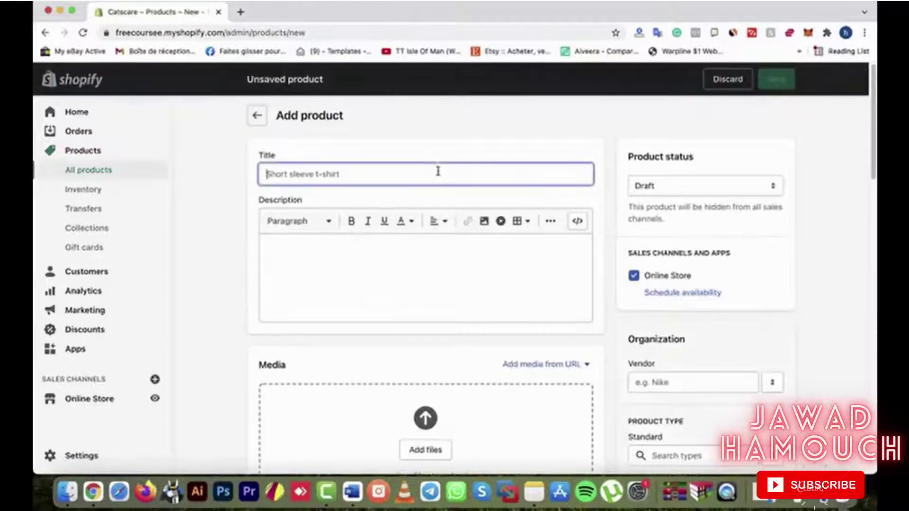
scroll(445, 203, down, 3)
scroll(445, 203, up, 3)
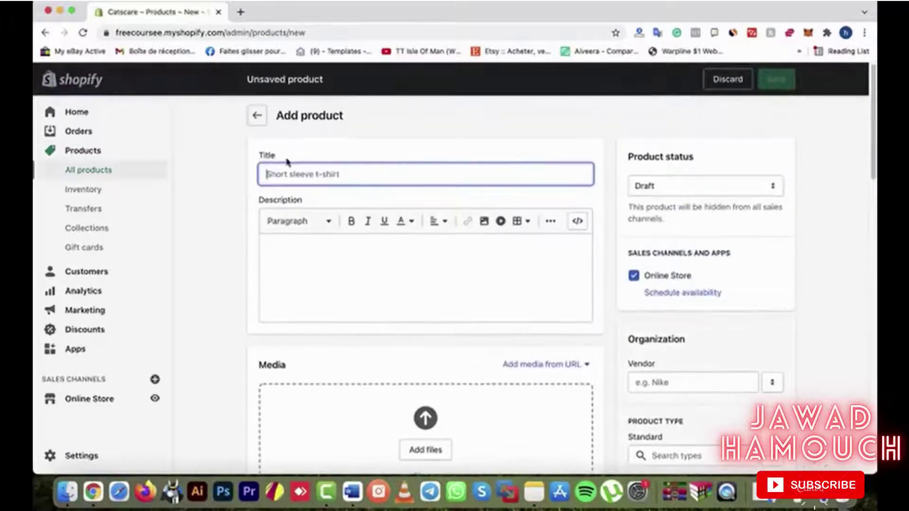
scroll(373, 321, down, 1)
scroll(349, 349, down, 5)
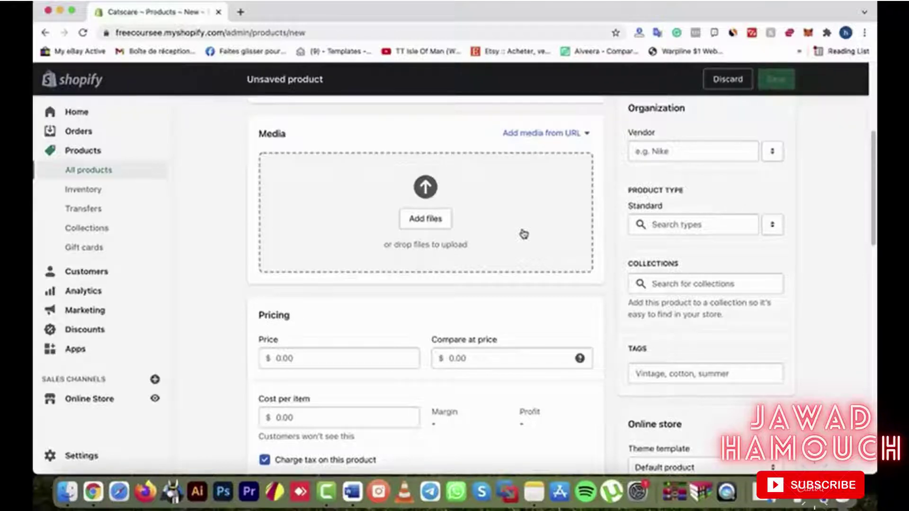
scroll(573, 238, up, 5)
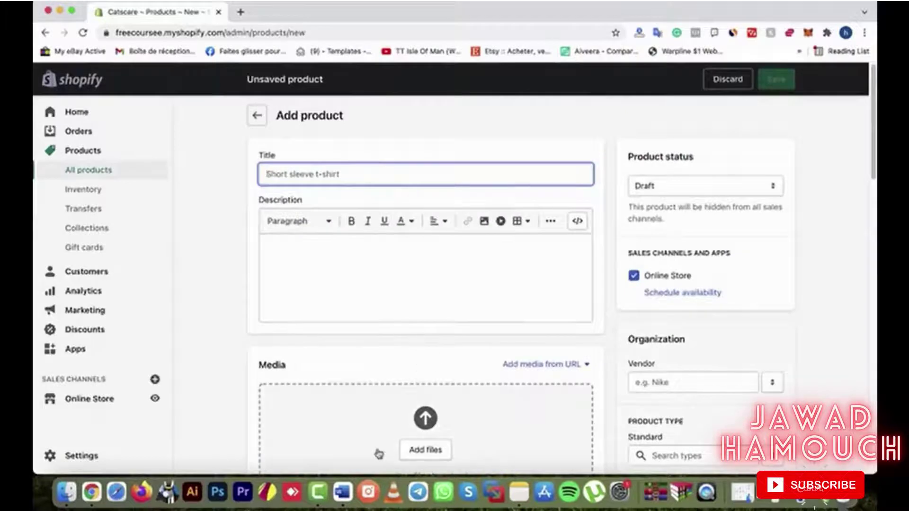
Copy the heading "Grove Cat Tower" from the Word document and paste it as the product title in Shopify.
click(343, 493)
scroll(432, 239, up, 10)
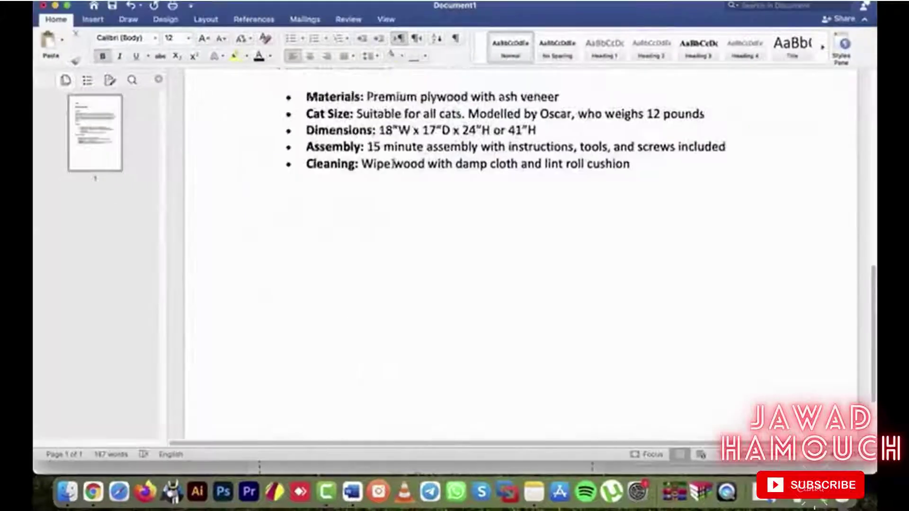
scroll(572, 200, down, 2)
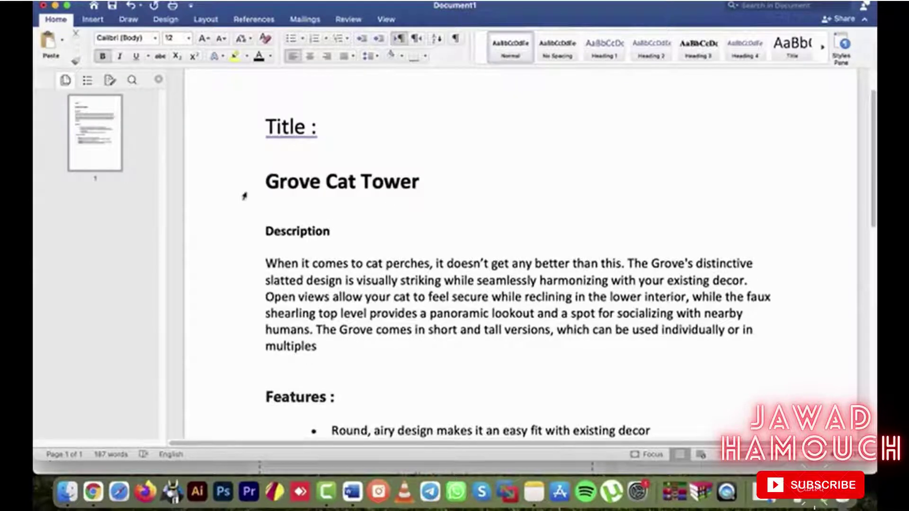
drag(269, 182, 425, 181)
key(super+c)
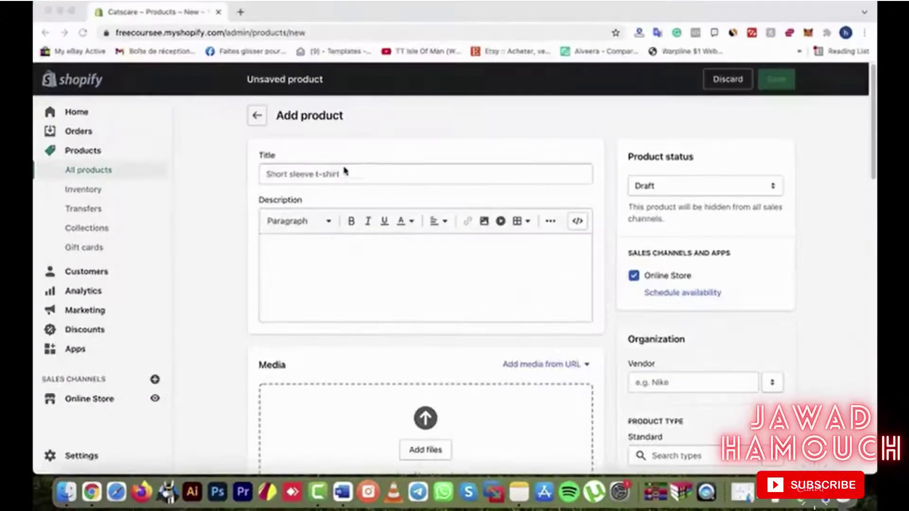
click(345, 171)
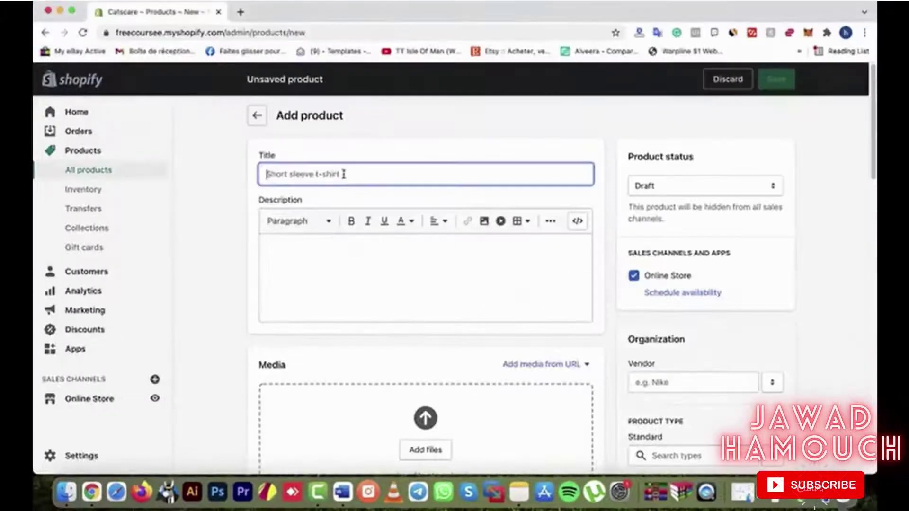
key(super+v)
Copy the description, features and technical details from the Word document into the product description in Shopify.
click(326, 244)
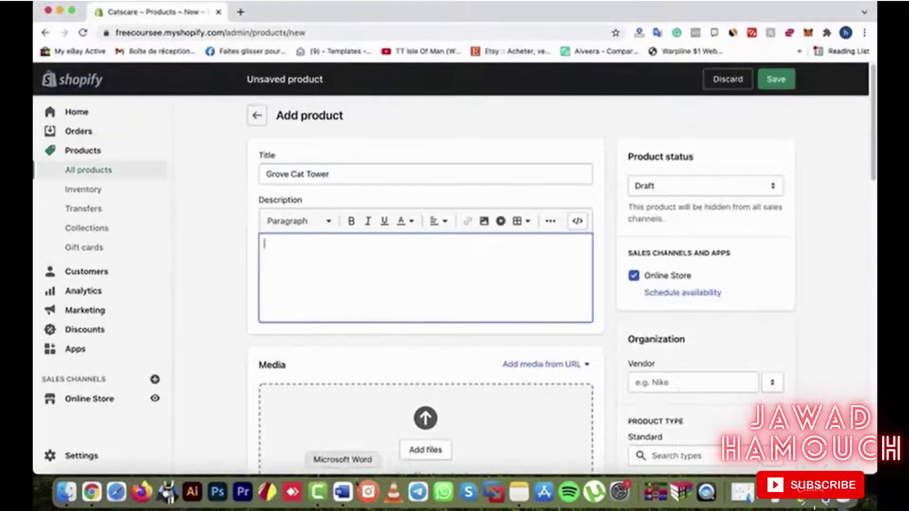
click(343, 492)
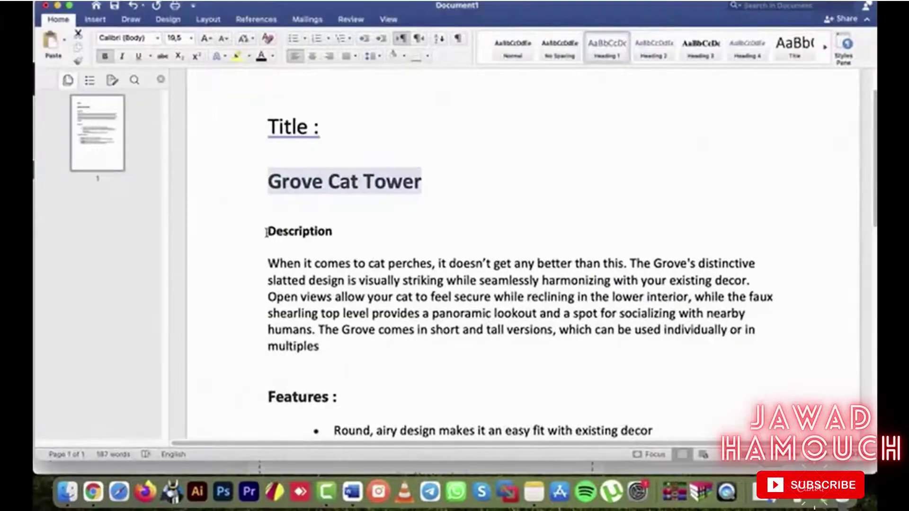
drag(268, 231, 711, 257)
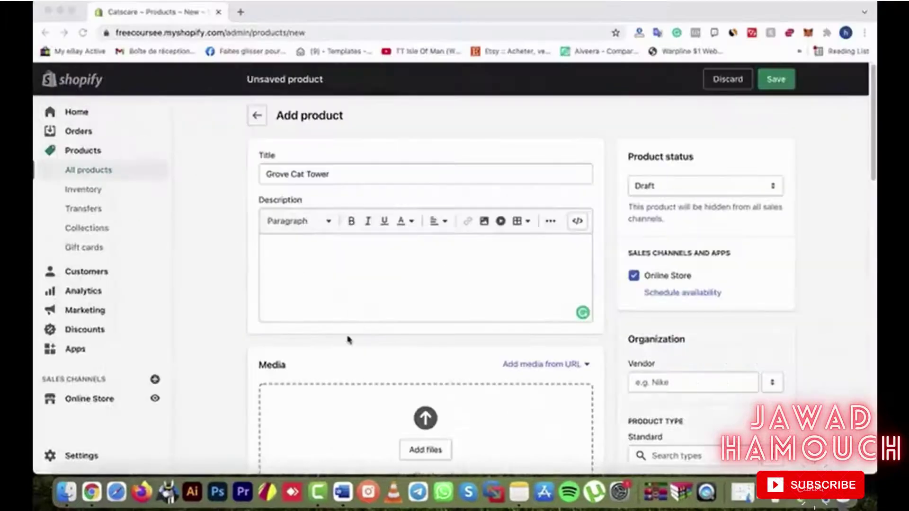
click(366, 270)
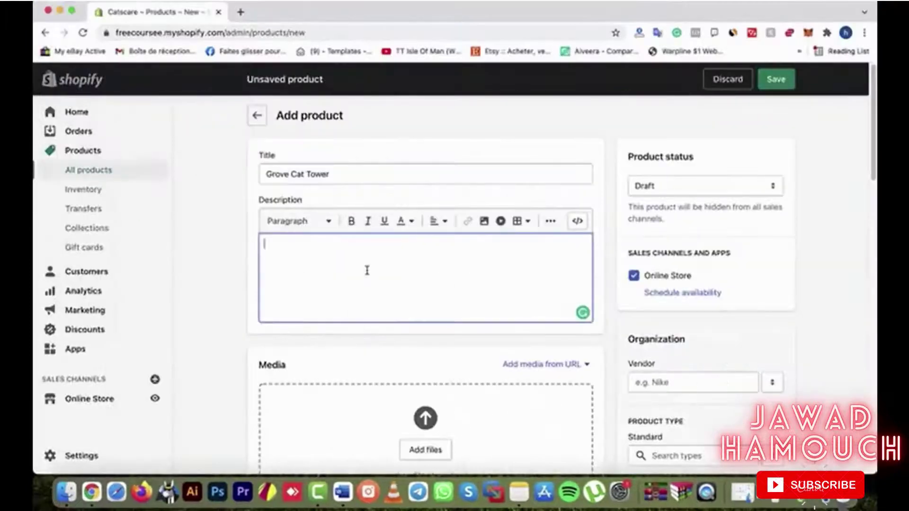
key(super+v)
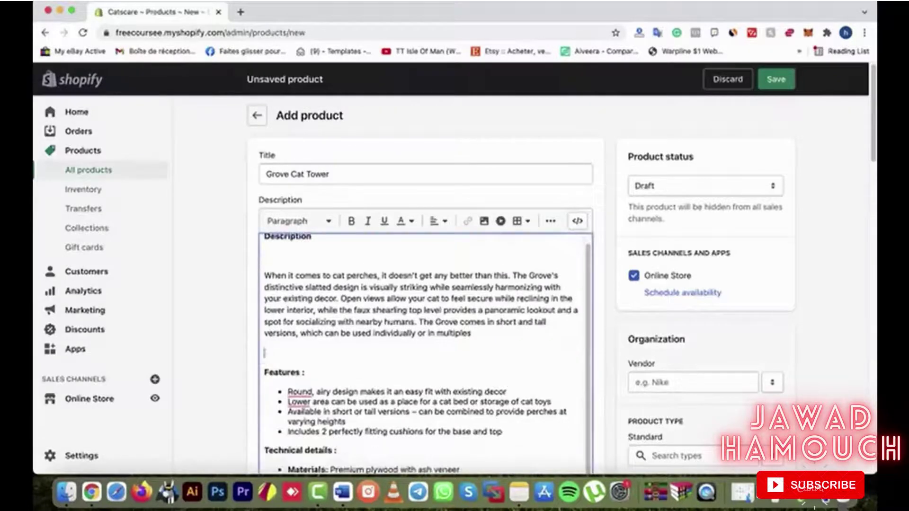
Remove the empty lines around the opening paragraph of the product description.
click(284, 271)
key(BackSpace)
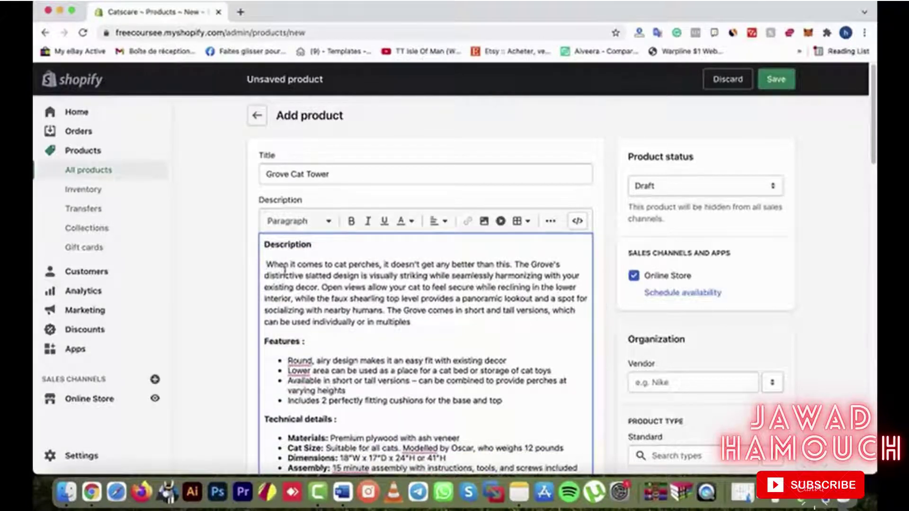
scroll(373, 290, down, 2)
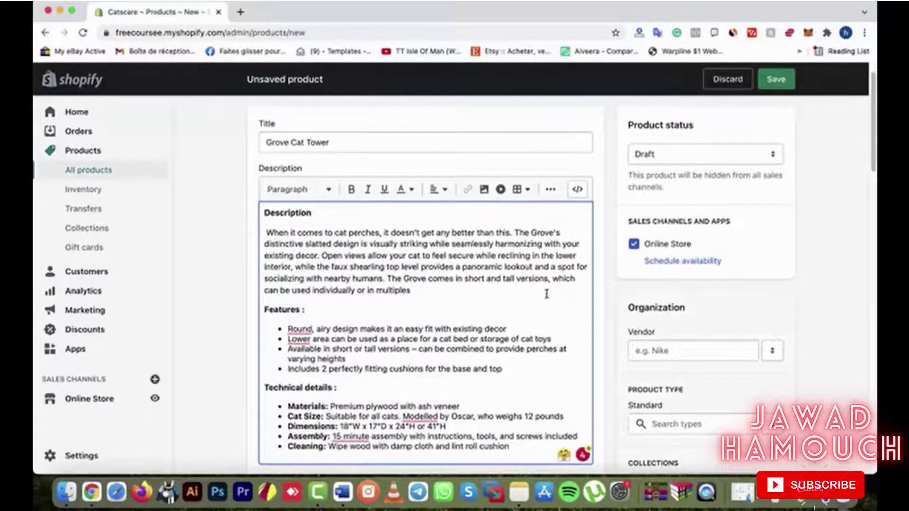
scroll(546, 294, down, 2)
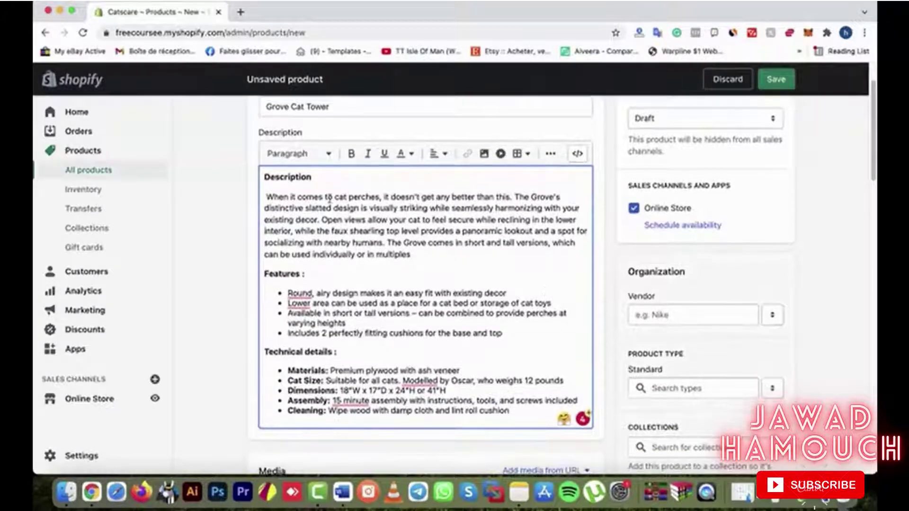
Start adding media files to the product and browse to the "photo catscare" folder on the Desktop.
scroll(462, 339, down, 8)
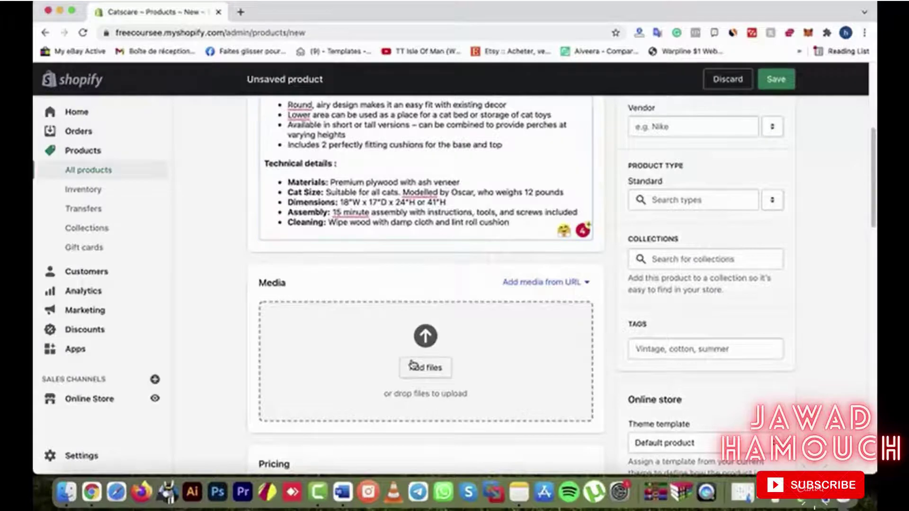
click(411, 366)
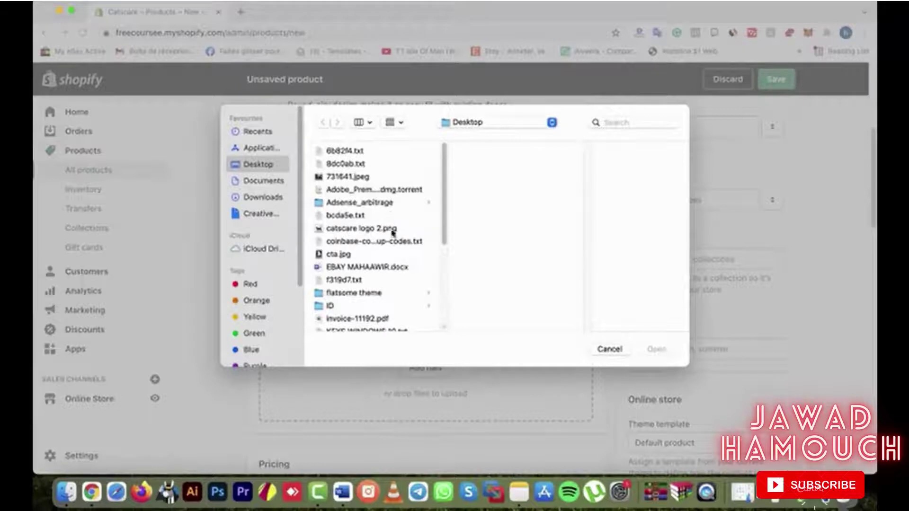
scroll(408, 205, down, 15)
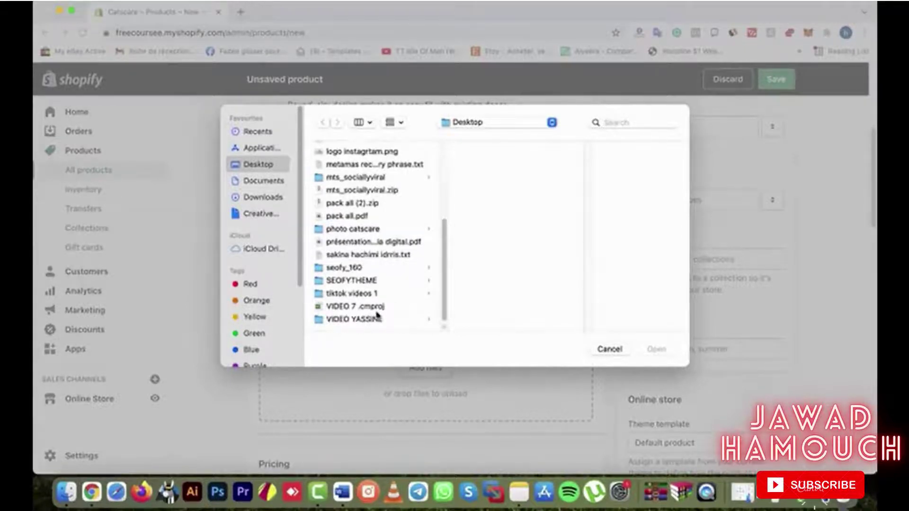
click(353, 230)
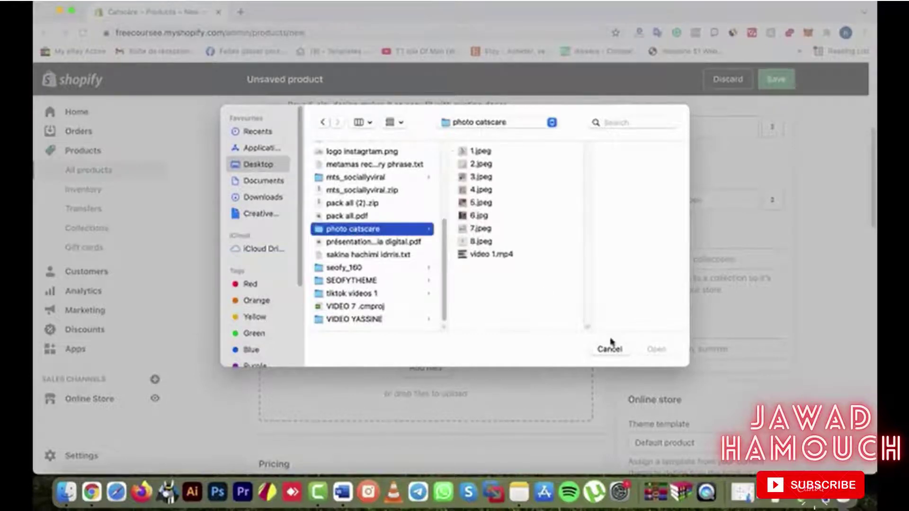
Upload the eight images, 1.jpeg to 5.jpeg, 6.jpg, 7.jpeg and 8.jpeg, as the product's media.
click(462, 152)
shift+click(477, 164)
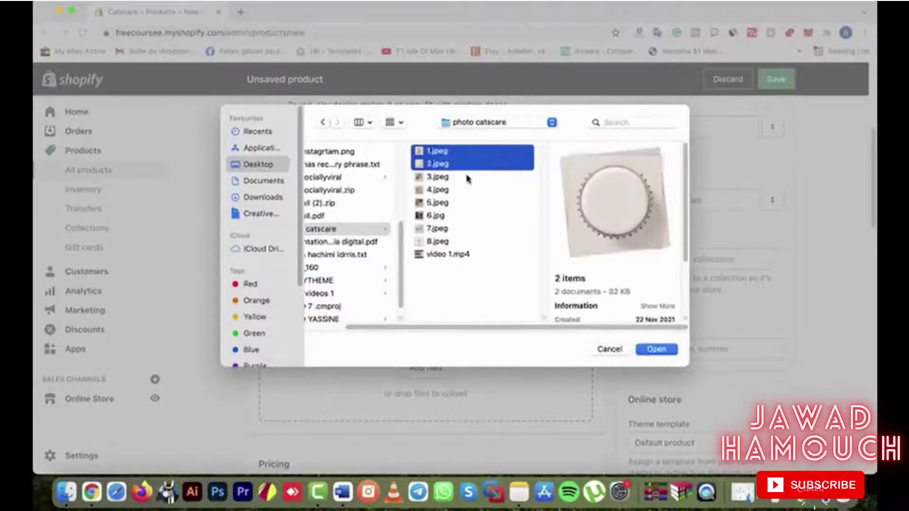
shift+click(466, 178)
shift+click(446, 204)
shift+click(440, 215)
shift+click(437, 229)
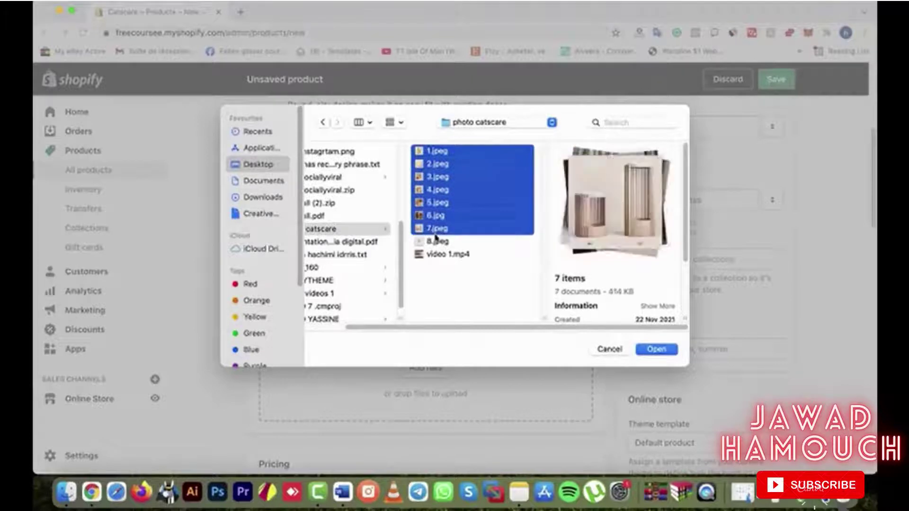
shift+click(434, 241)
click(654, 350)
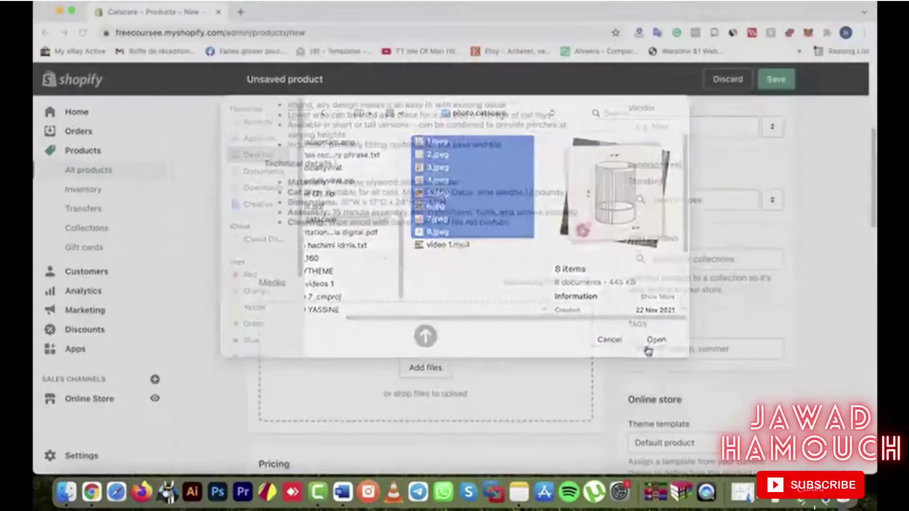
scroll(535, 284, down, 2)
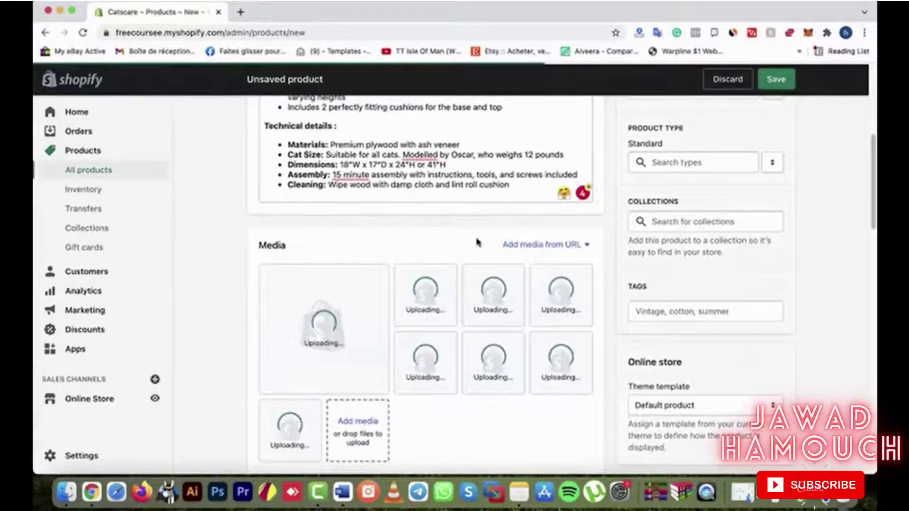
scroll(484, 208, down, 2)
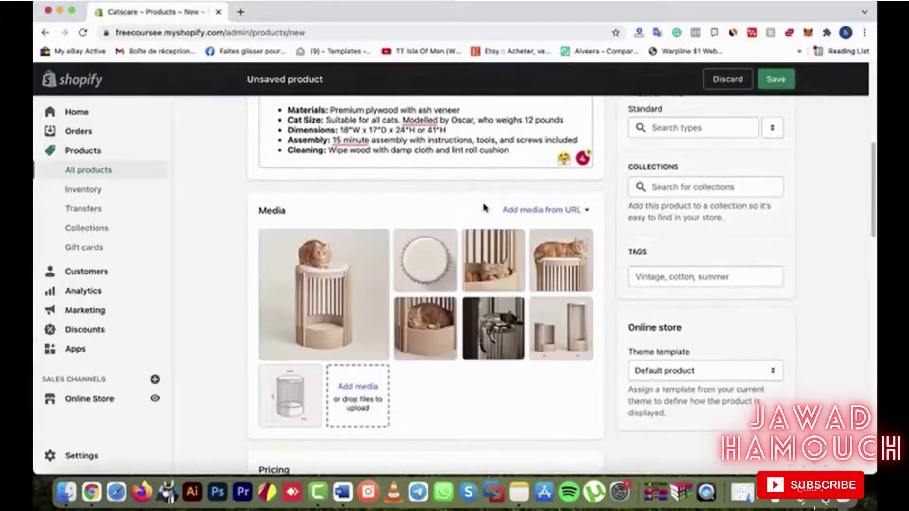
mouse_move(358, 277)
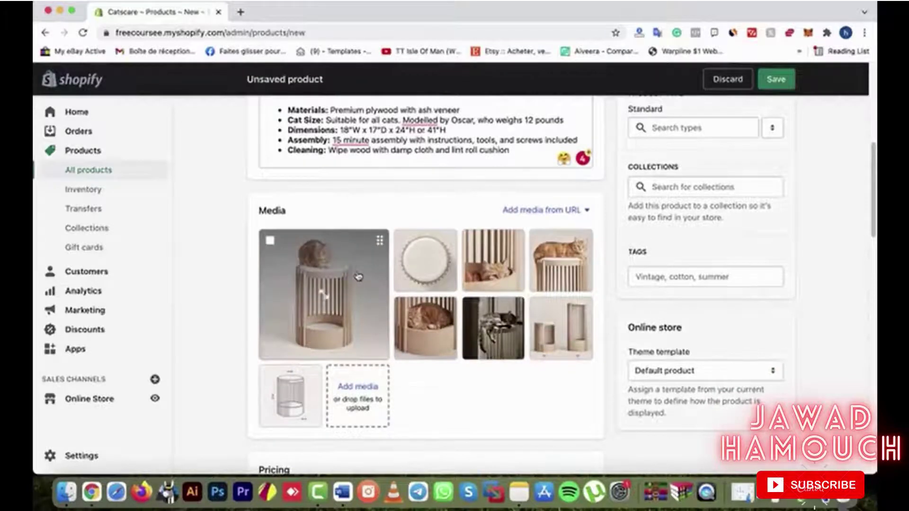
Set the product price to $199,99.
scroll(369, 267, down, 5)
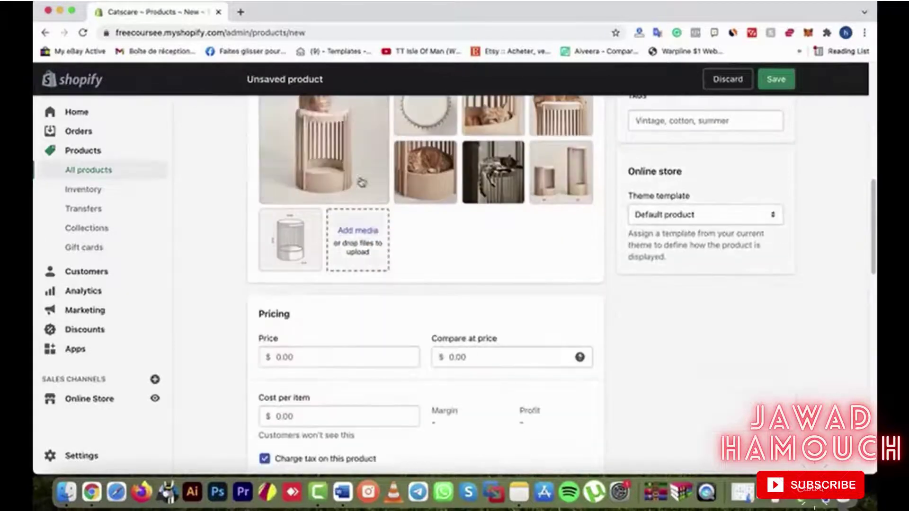
scroll(347, 278, up, 1)
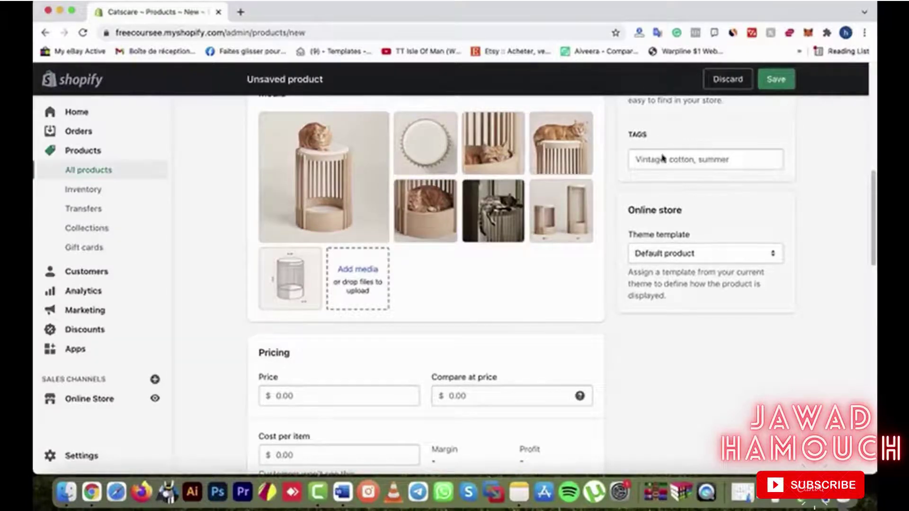
mouse_move(298, 290)
scroll(440, 268, down, 5)
click(325, 209)
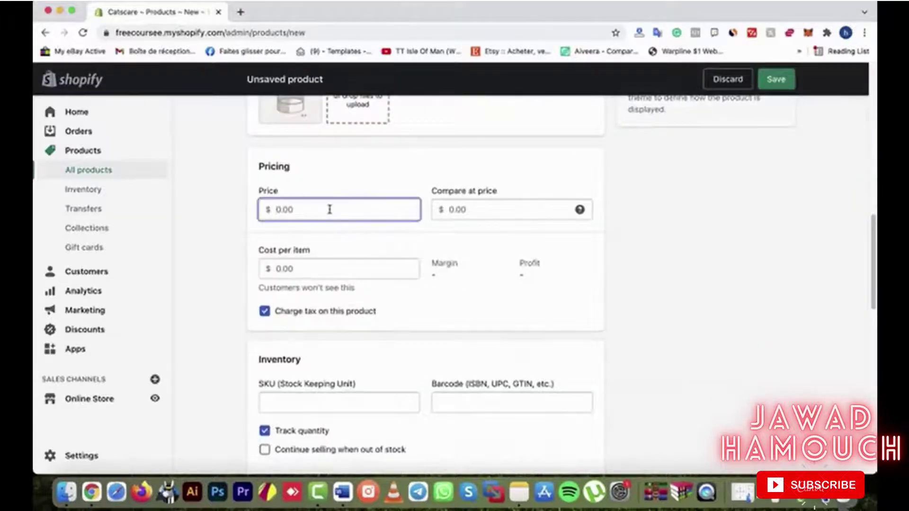
text(199,99)
Set the product's available inventory quantity to 99.
scroll(391, 188, down, 1)
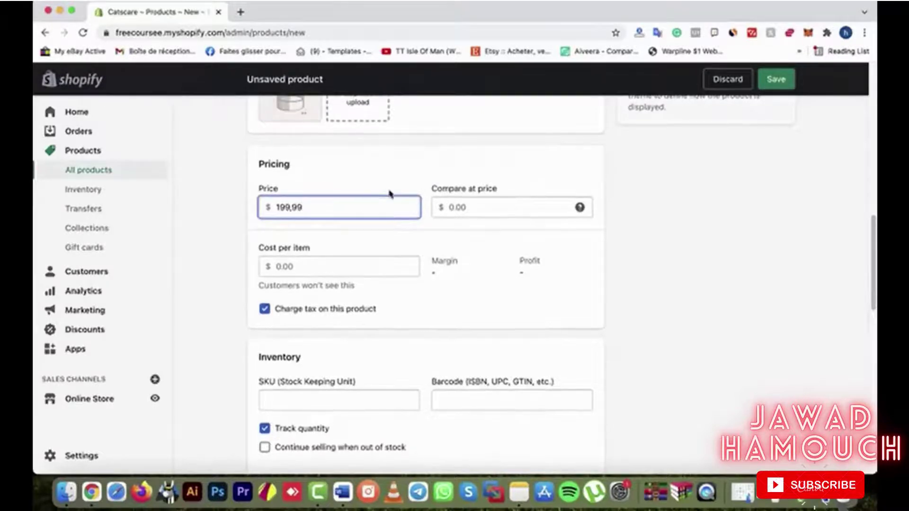
scroll(391, 193, down, 5)
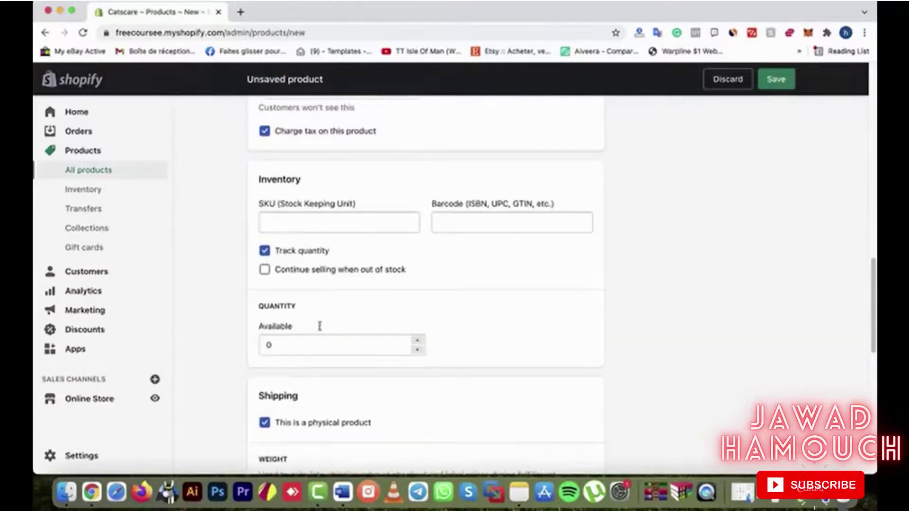
click(320, 340)
key(BackSpace)
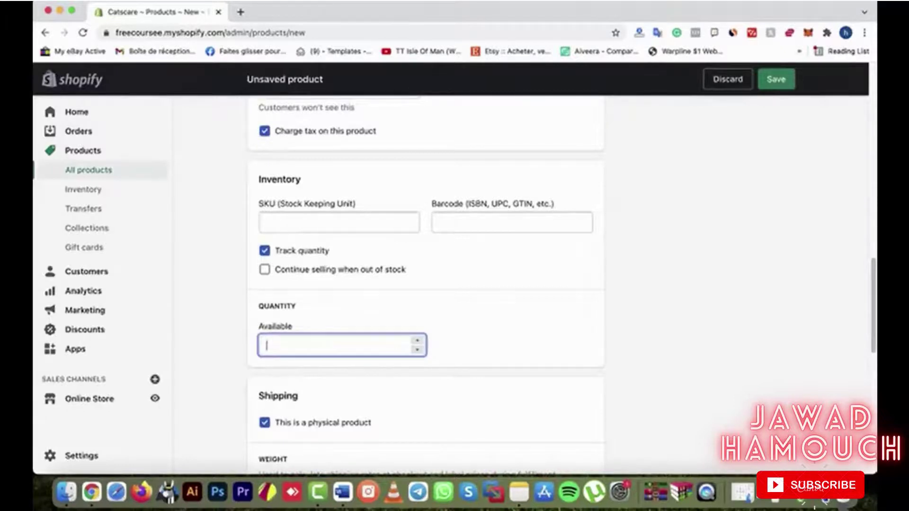
text(99)
Change the product status from Draft to Active and save the new product.
scroll(426, 256, down, 6)
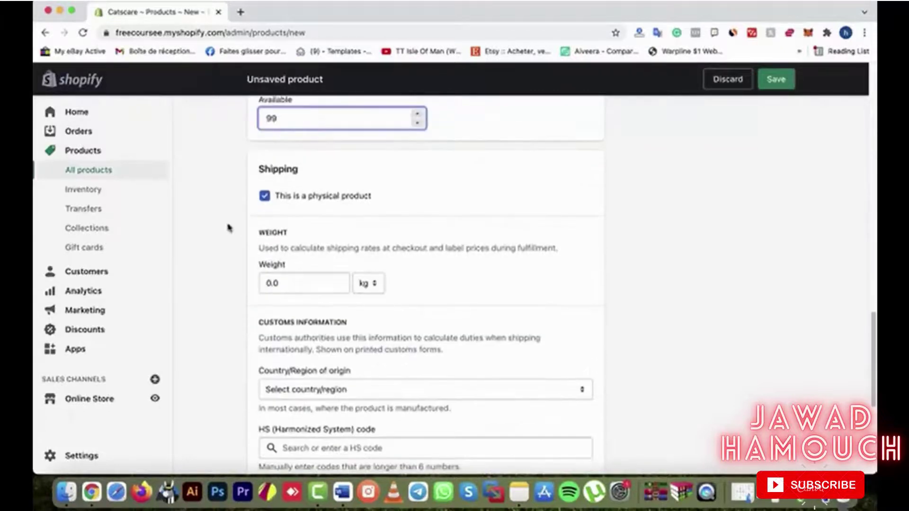
scroll(600, 247, down, 5)
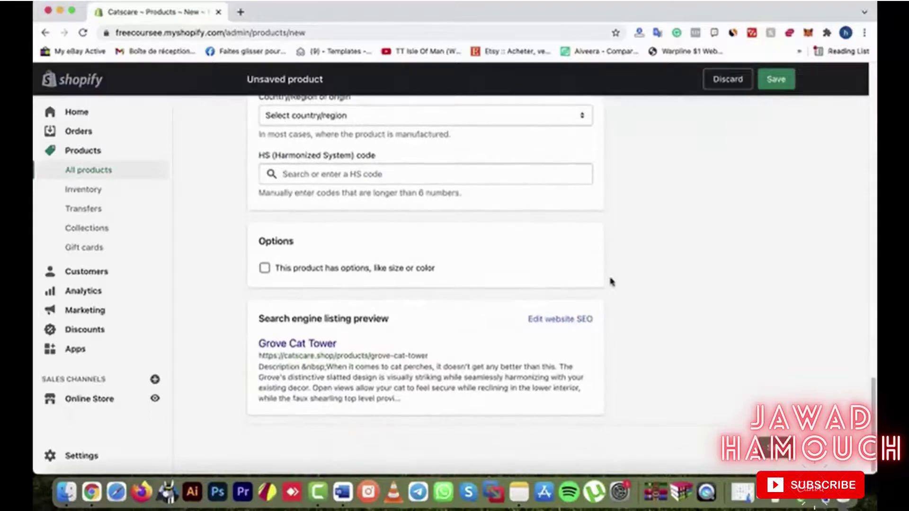
scroll(609, 345, up, 15)
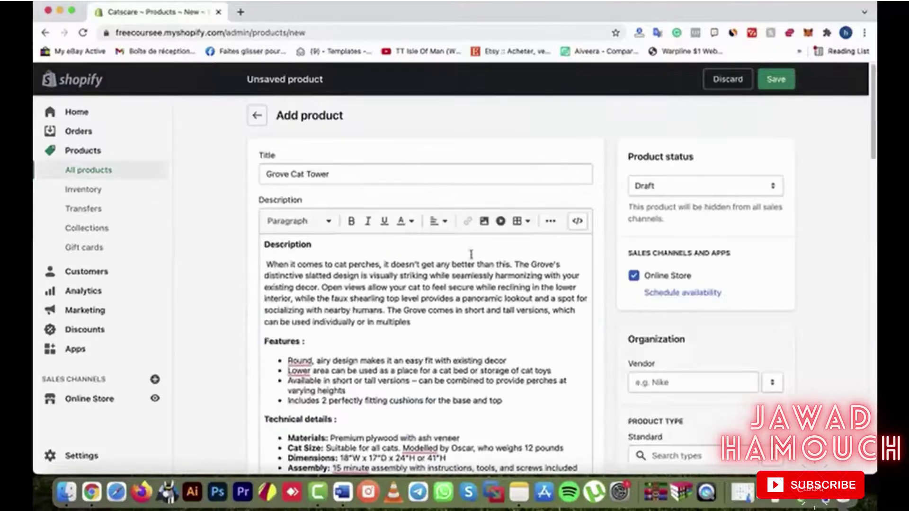
click(662, 189)
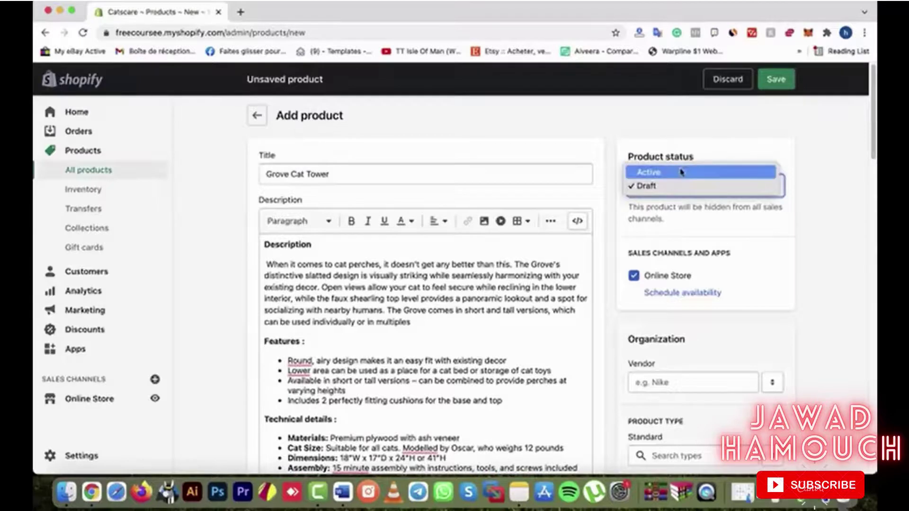
click(681, 172)
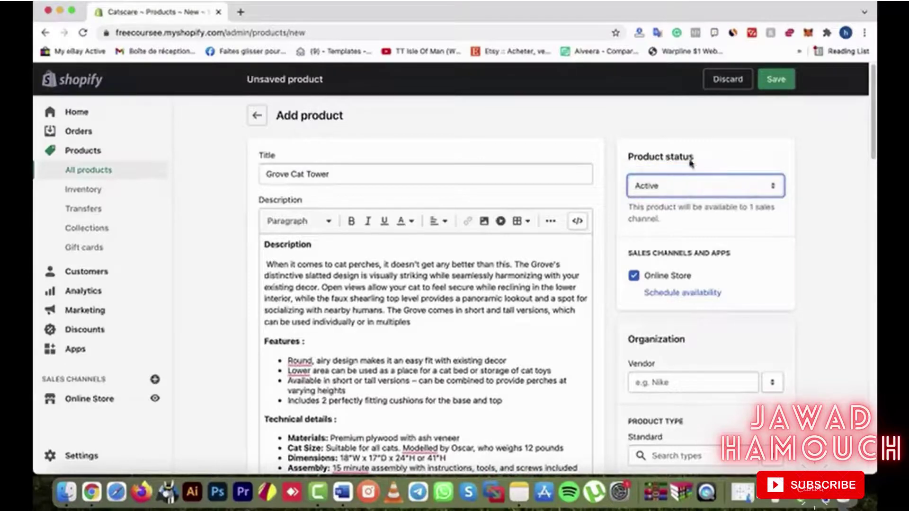
click(778, 80)
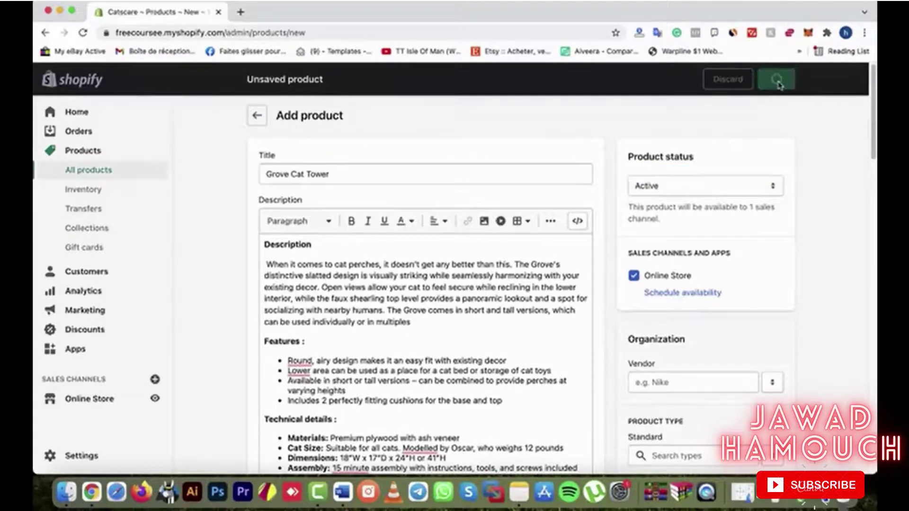